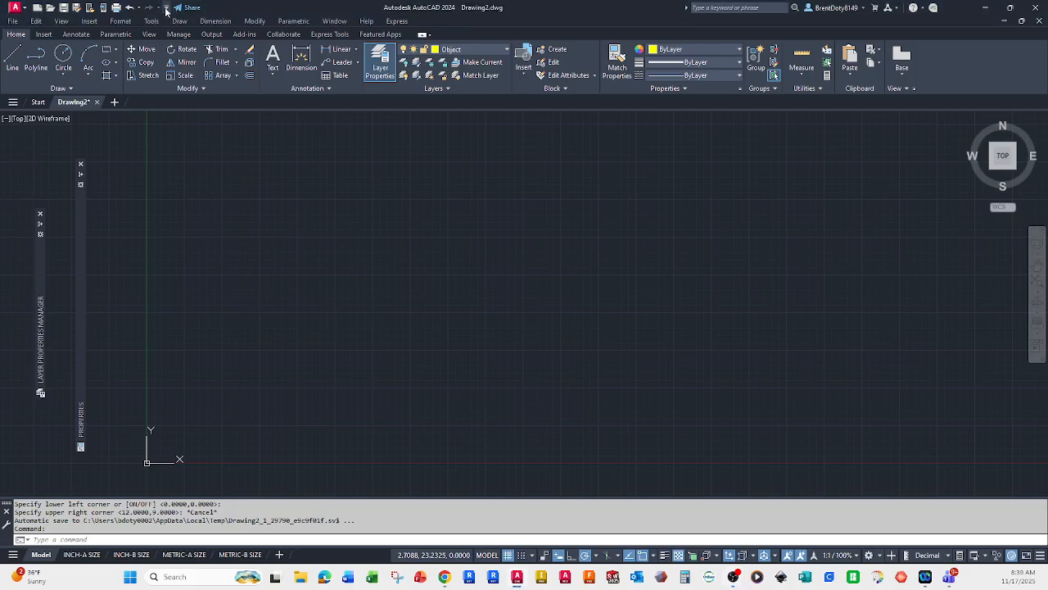
# Step: Hide the menu bar and display it again
pyautogui.click(165, 8)
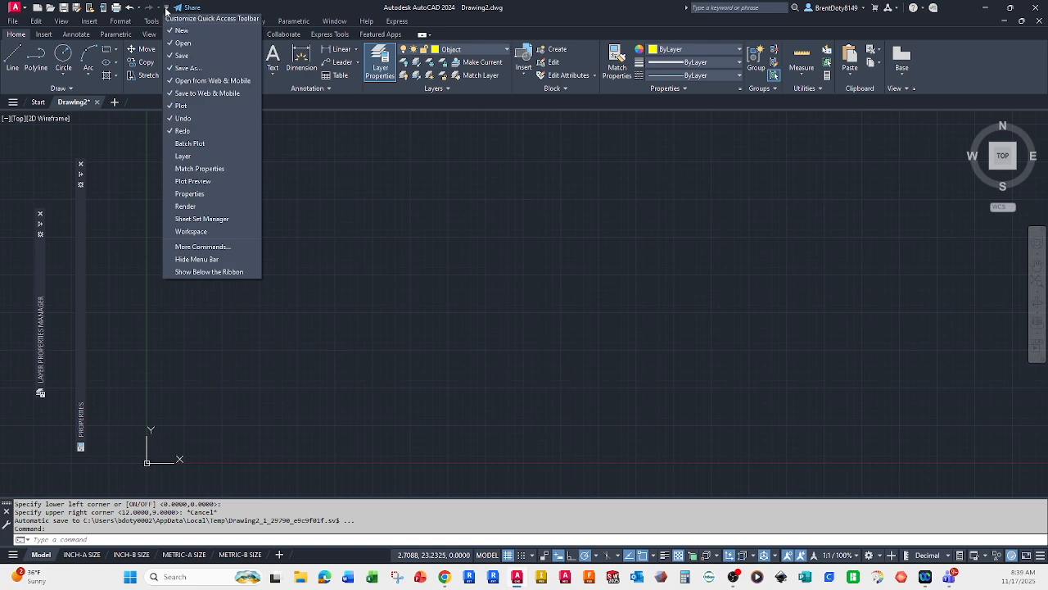
pyautogui.click(184, 259)
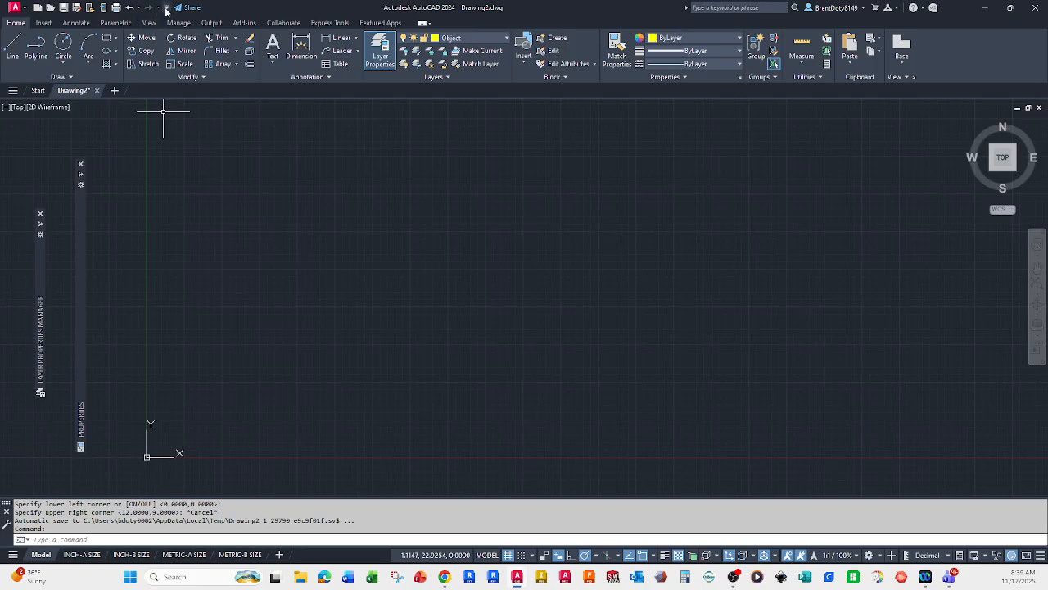
pyautogui.click(165, 7)
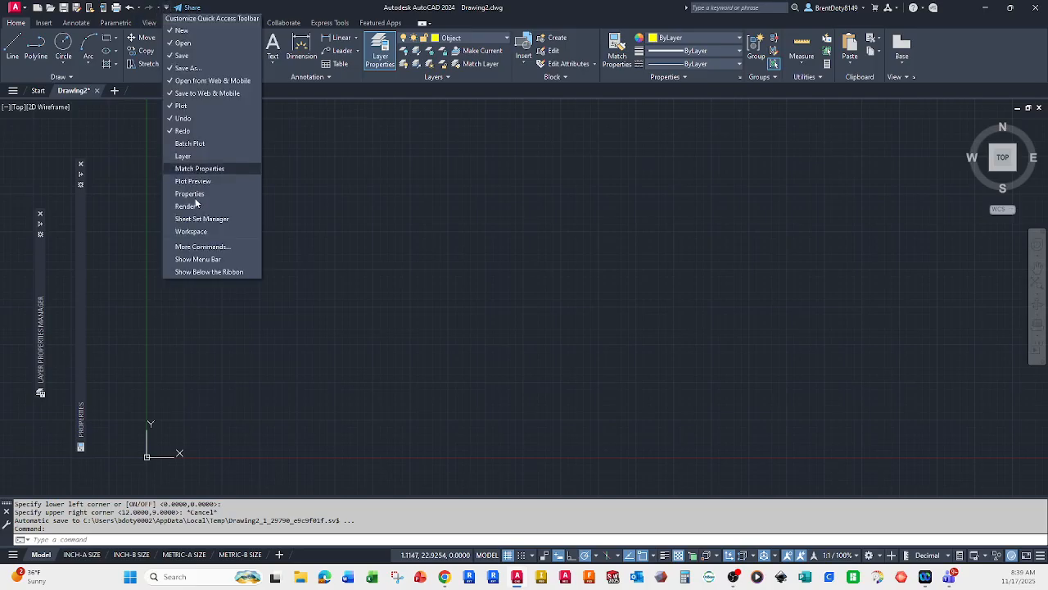
pyautogui.click(194, 261)
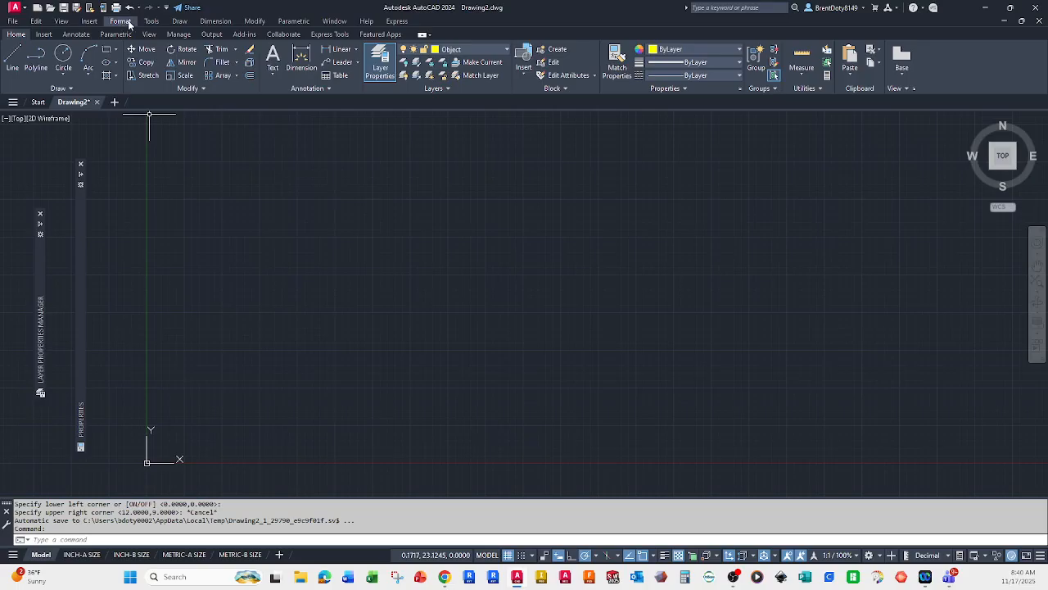
# Step: Set the length type of the drawing units to Decimal and accept the units settings
pyautogui.click(38, 22)
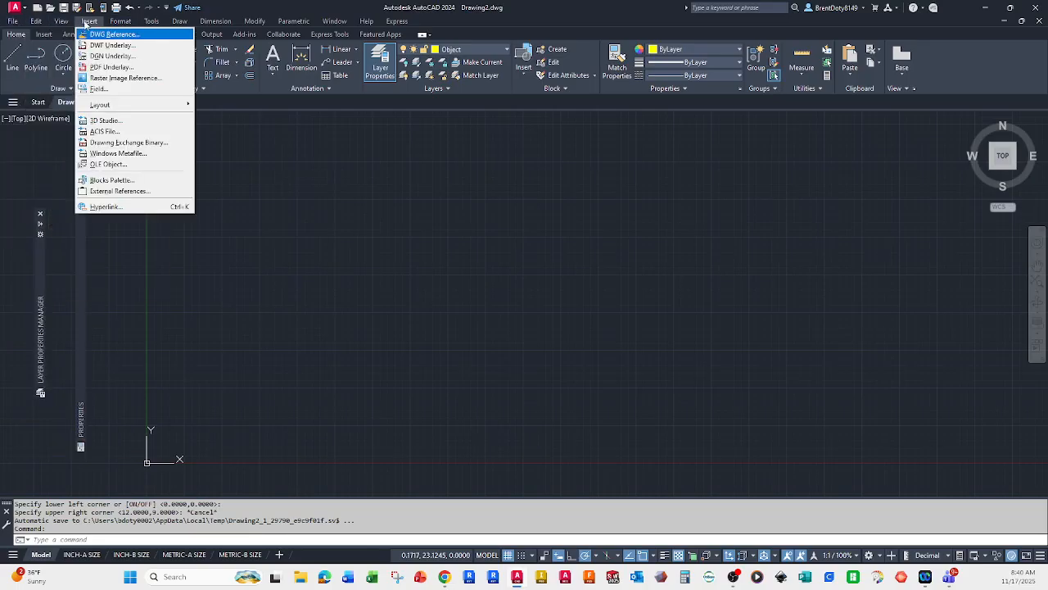
pyautogui.moveTo(120, 23)
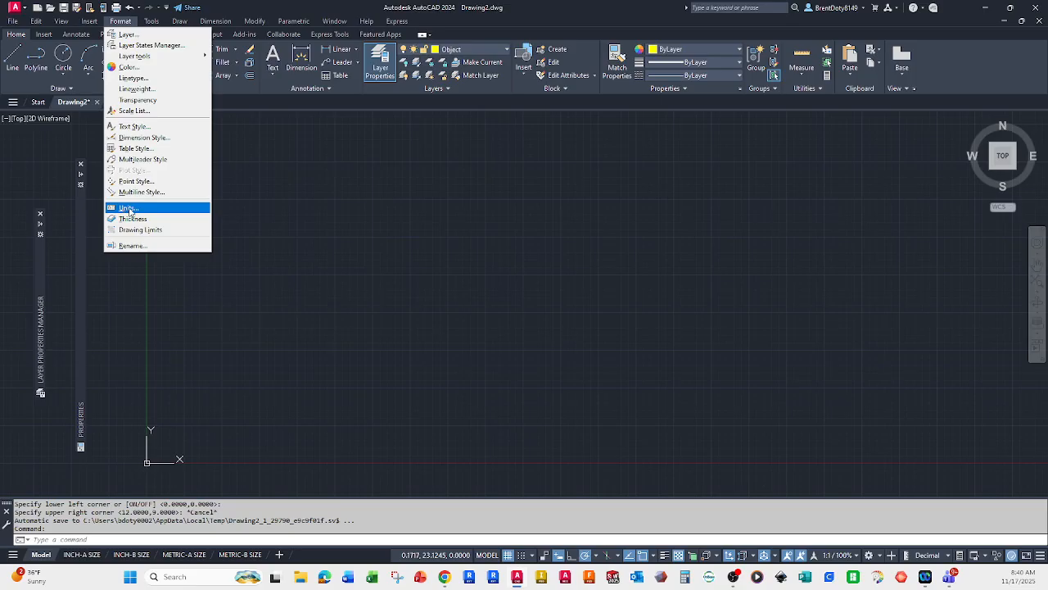
pyautogui.click(128, 209)
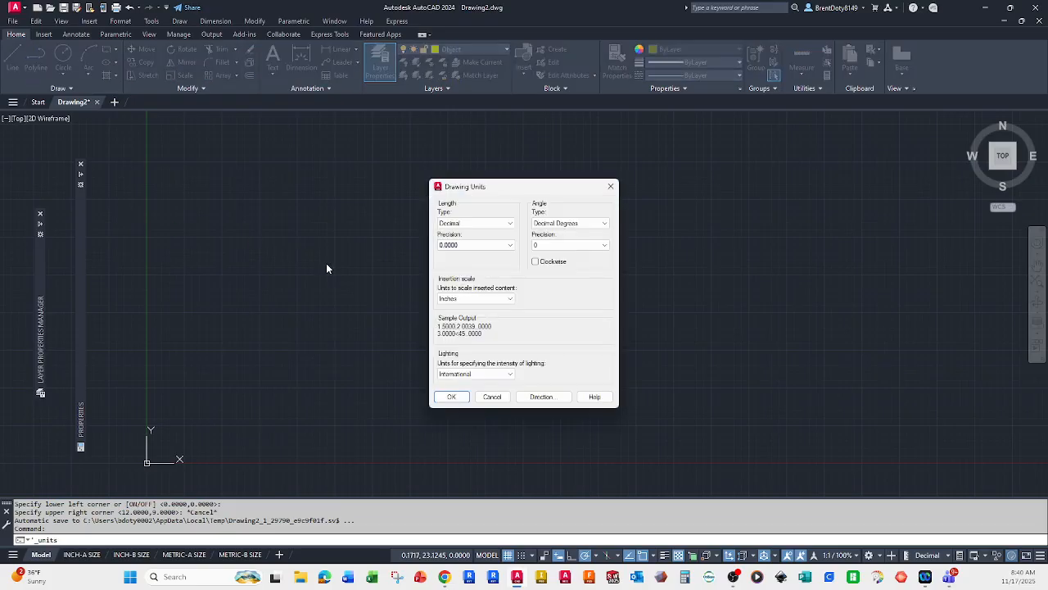
pyautogui.click(512, 227)
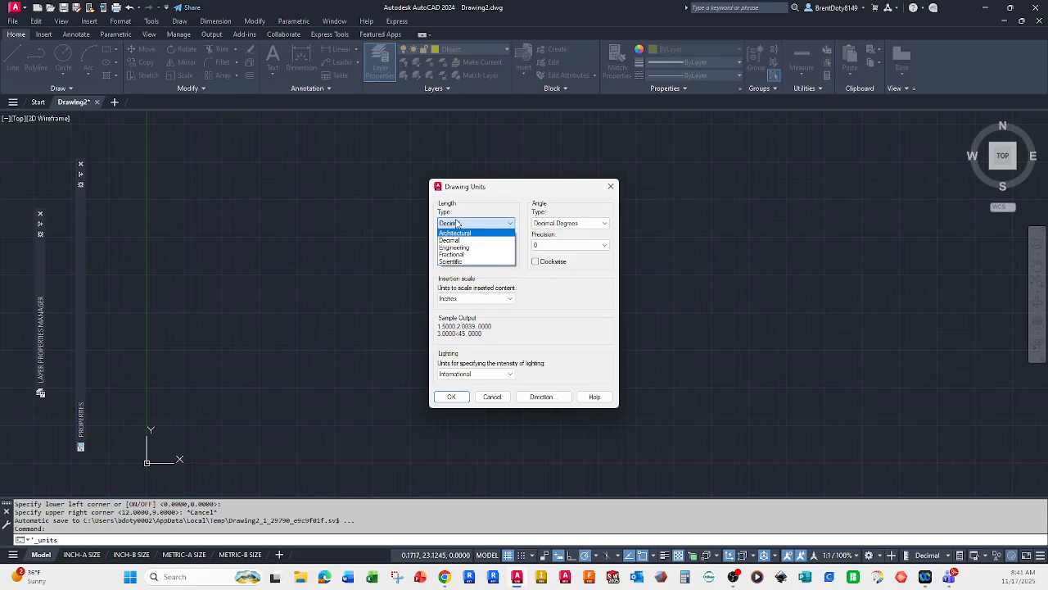
pyautogui.click(455, 240)
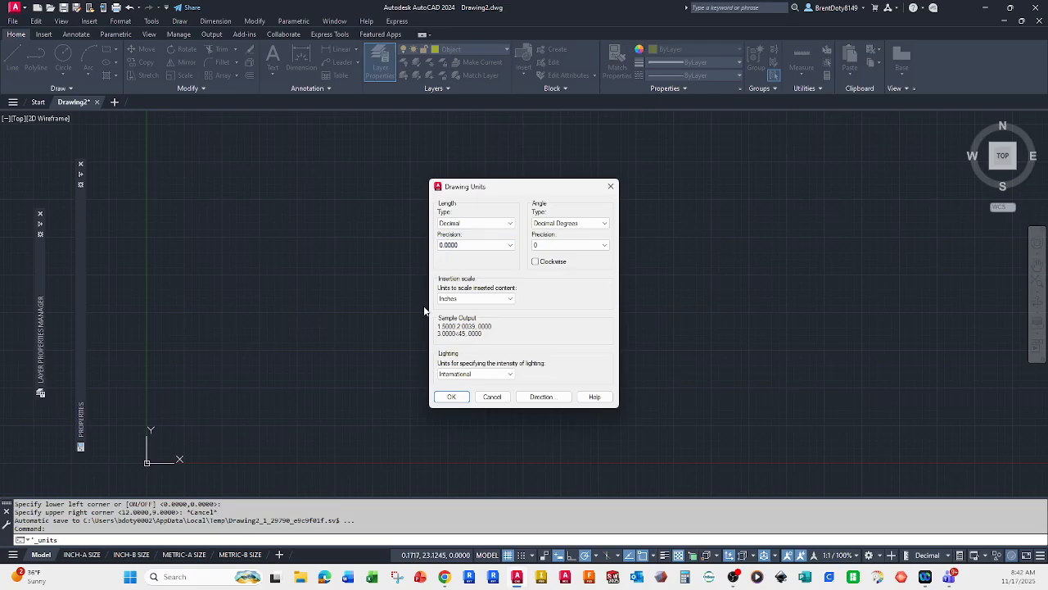
pyautogui.click(460, 399)
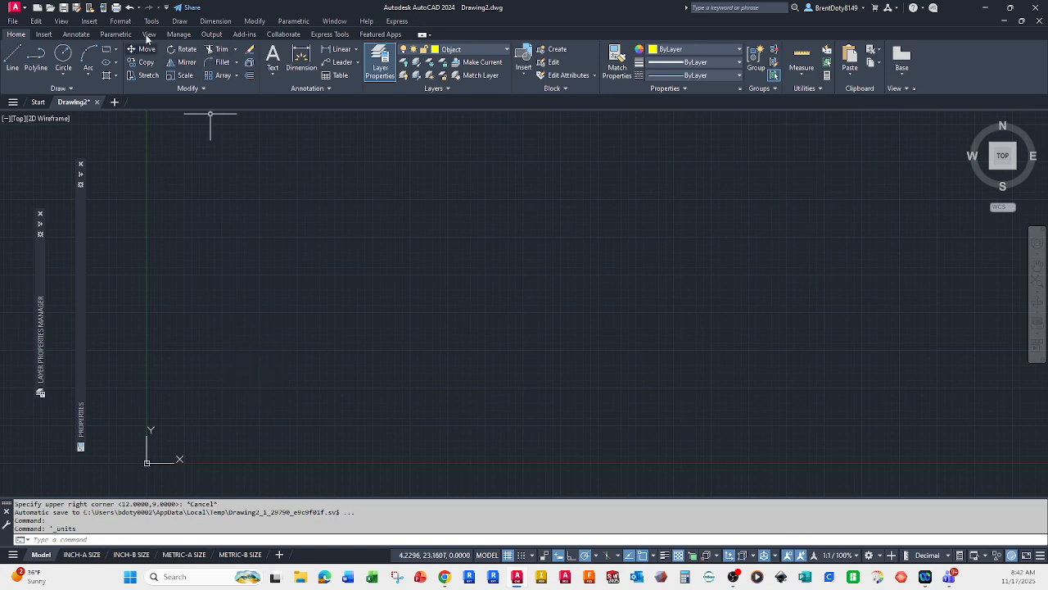
pyautogui.click(123, 22)
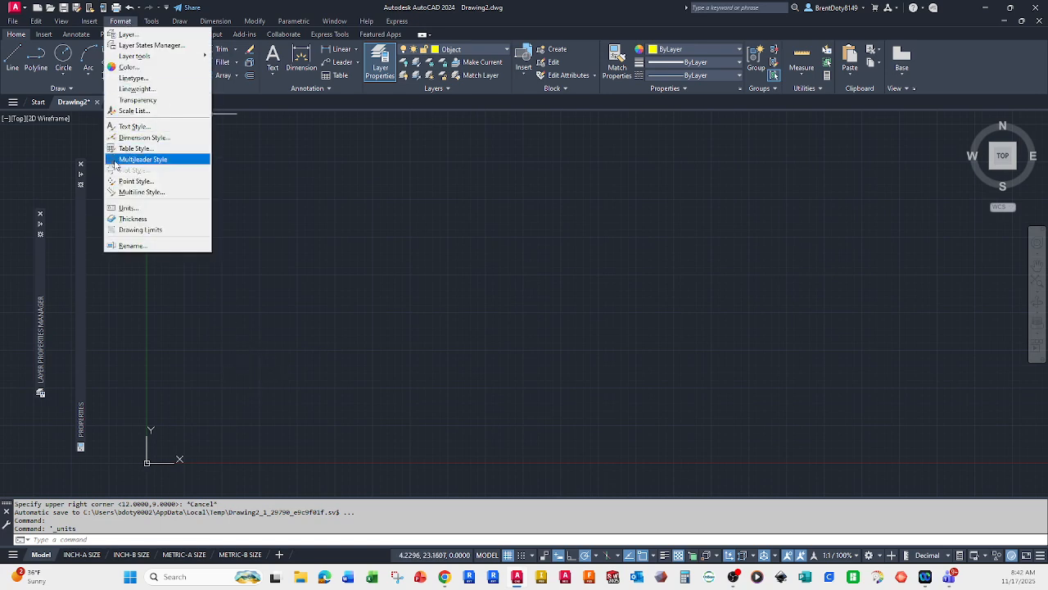
pyautogui.click(199, 331)
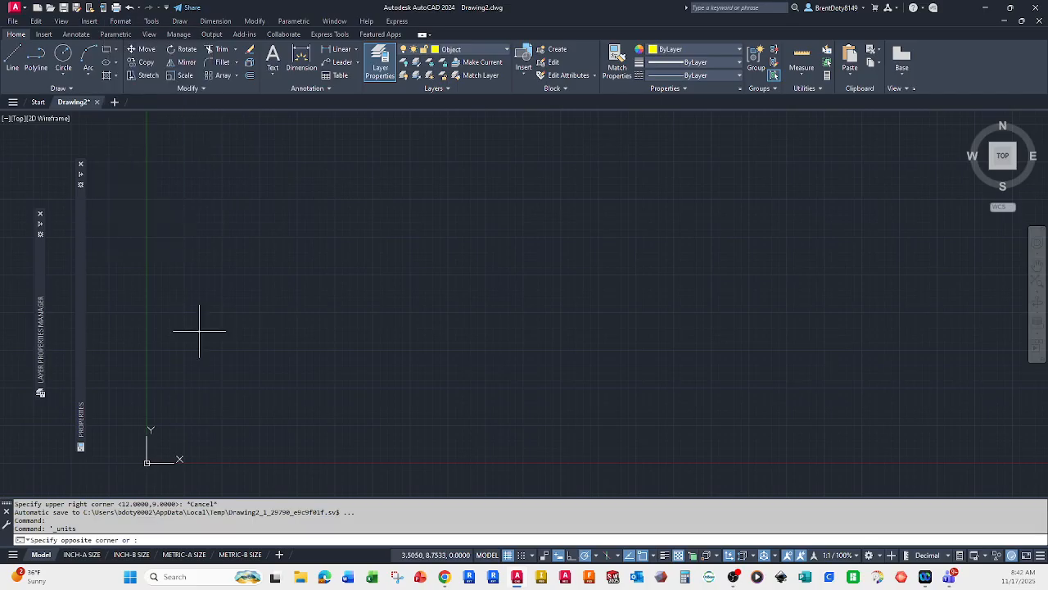
pyautogui.click(208, 355)
pyautogui.write('LIMITS')
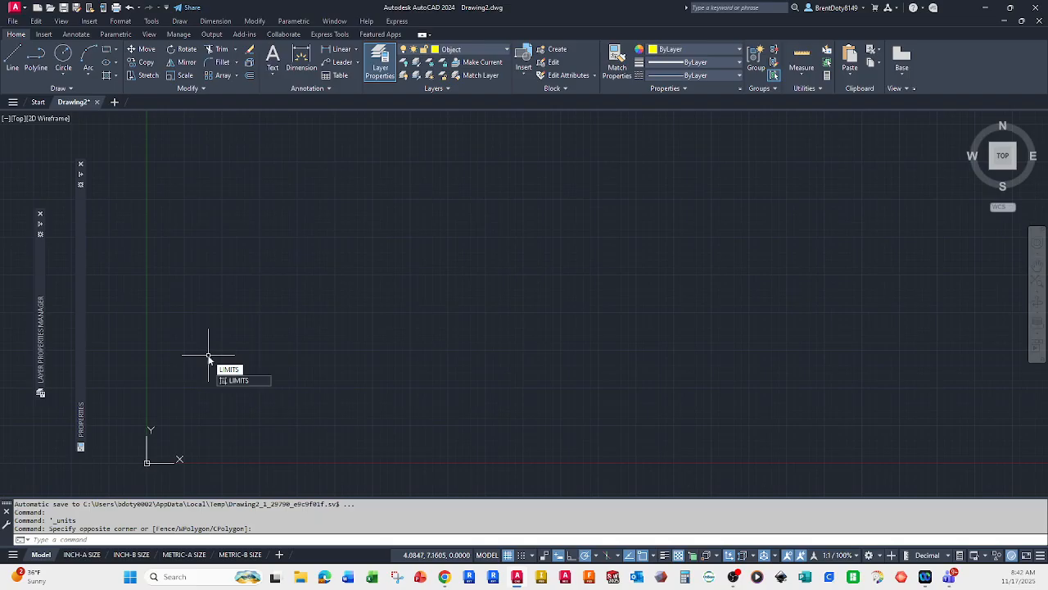
pyautogui.press('Return')
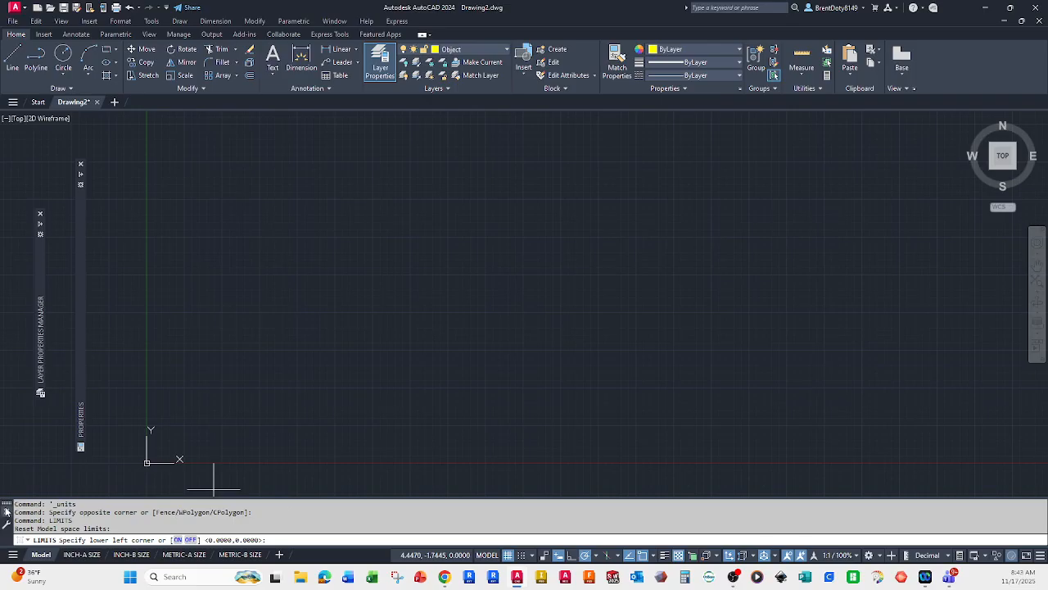
pyautogui.press('Escape')
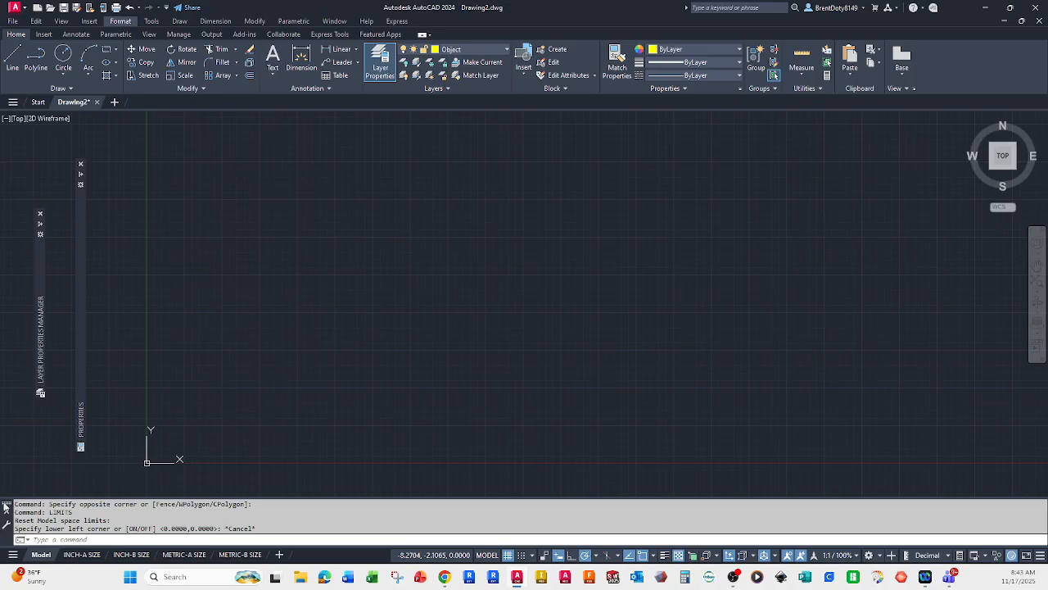
# Step: Undock the command line and dock it again below the drawing area
pyautogui.moveTo(7, 507); pyautogui.dragTo(207, 522)
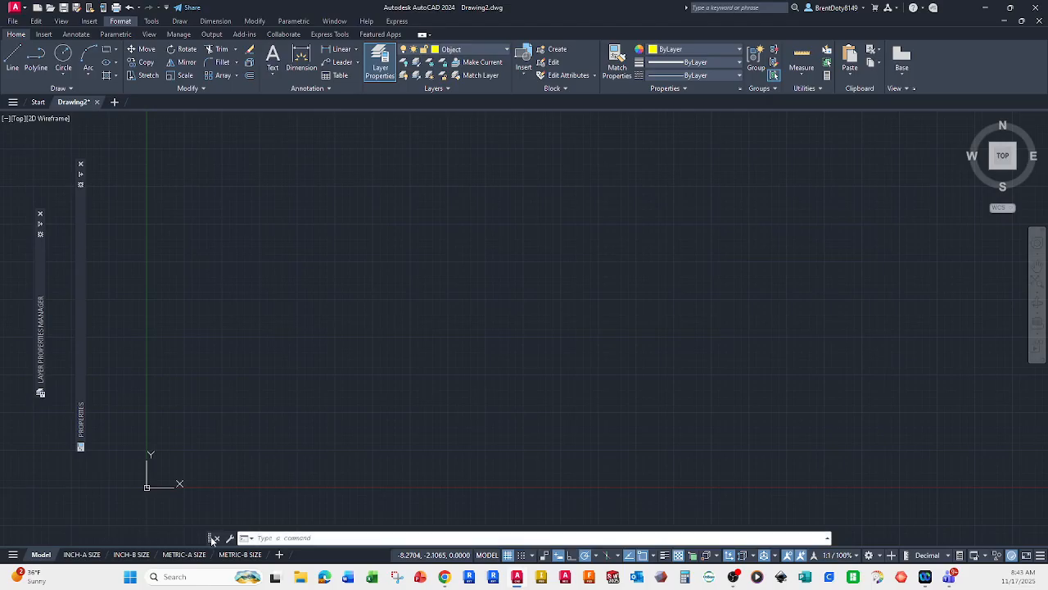
pyautogui.moveTo(211, 536); pyautogui.dragTo(211, 554)
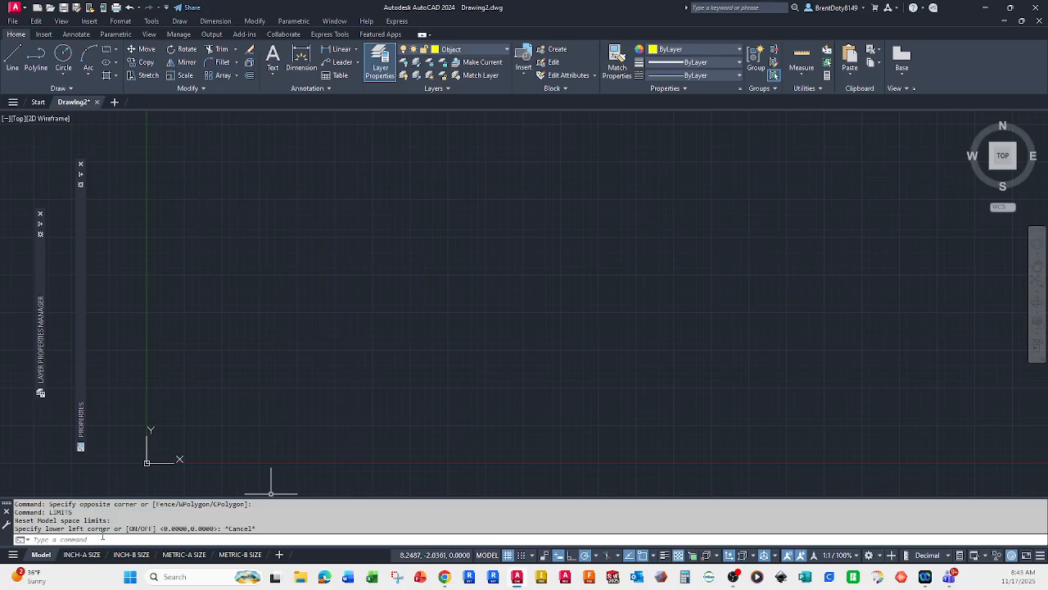
pyautogui.click(67, 540)
pyautogui.click(306, 307)
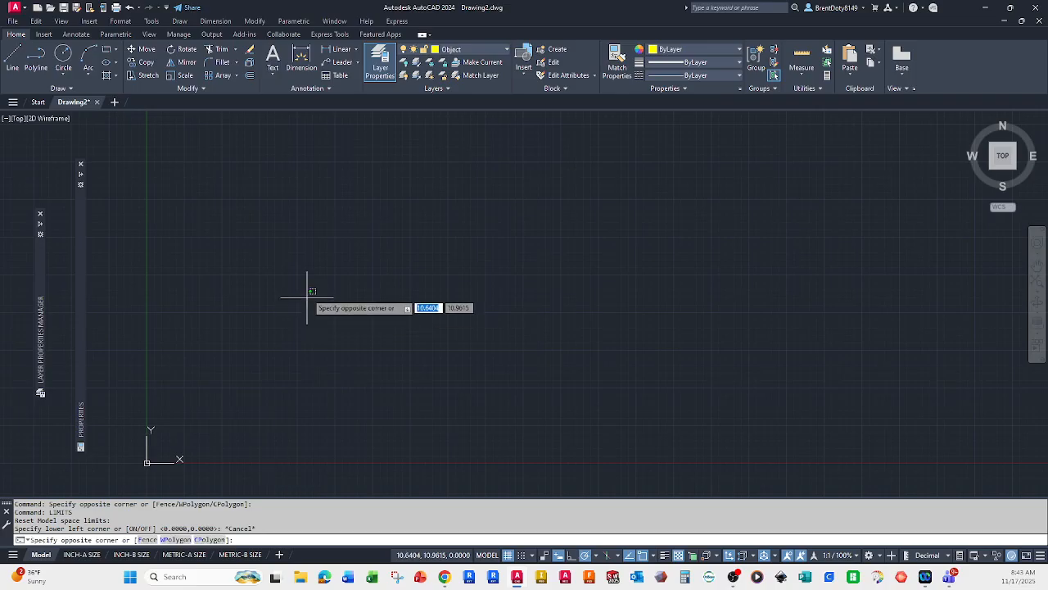
pyautogui.click(292, 367)
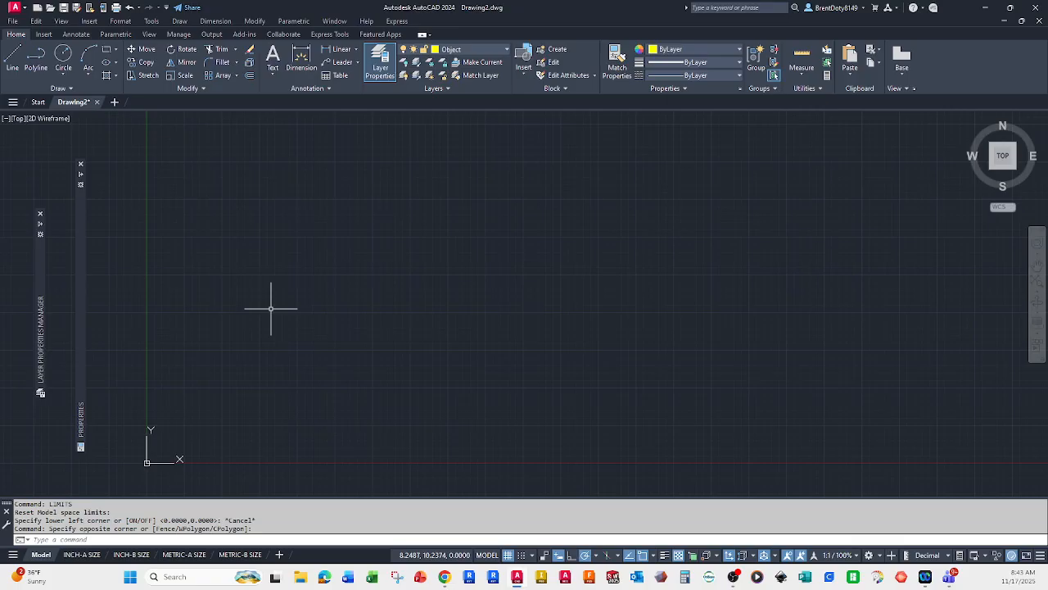
# Step: Run the Limits command, accepting 0,0 as the lower-left corner and 12,9 as the upper-right corner
pyautogui.write('LIMITS')
pyautogui.press('Return')
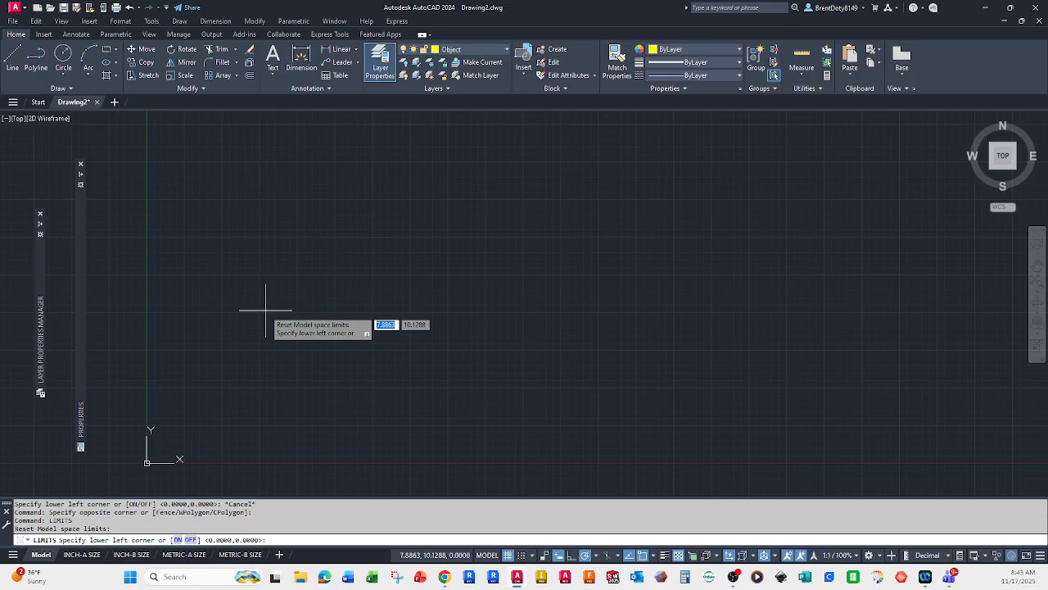
pyautogui.press('Return')
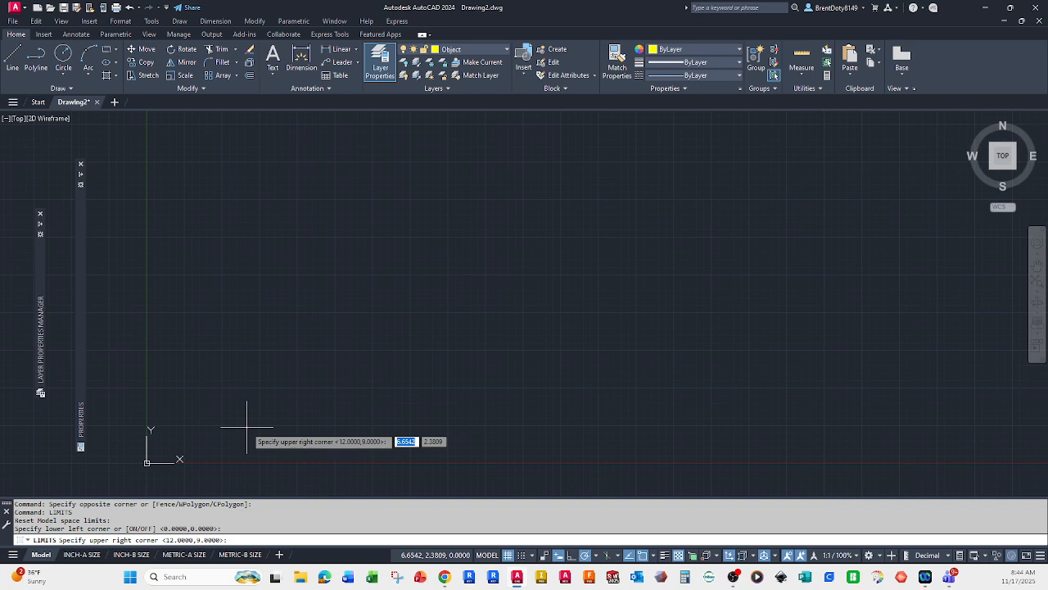
pyautogui.press('Return')
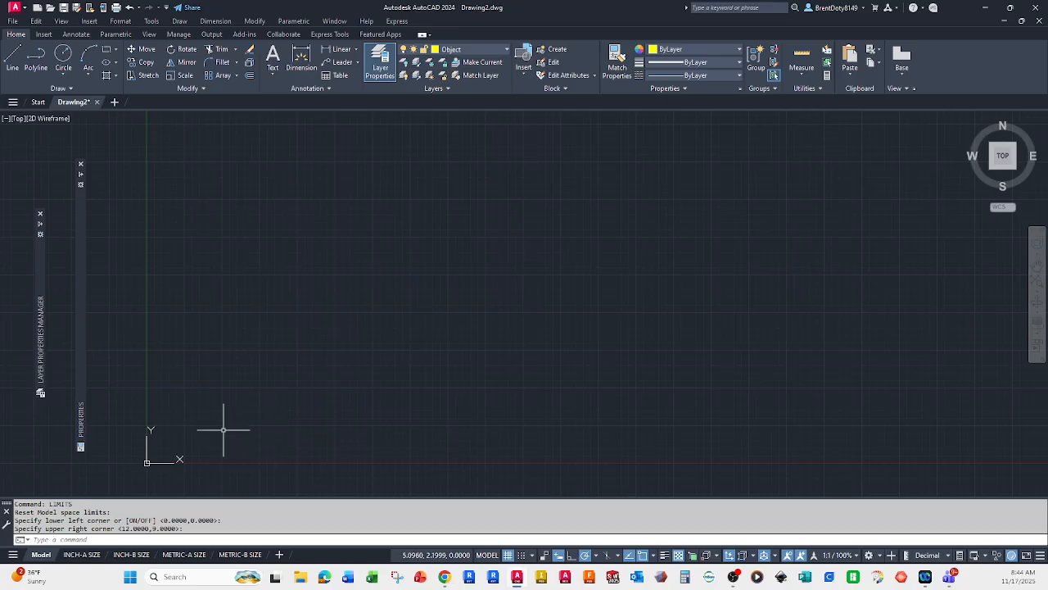
# Step: Draw a horizontal line 50 units long in the positive X direction, starting near the origin at about 4.7,1.4
pyautogui.write('l')
pyautogui.press('Return')
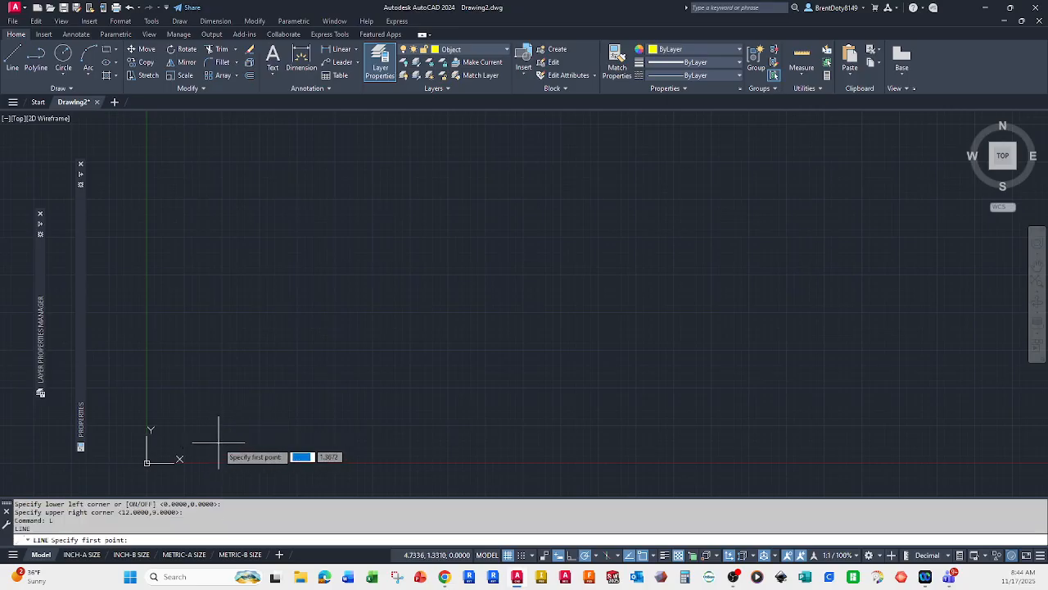
pyautogui.click(218, 443)
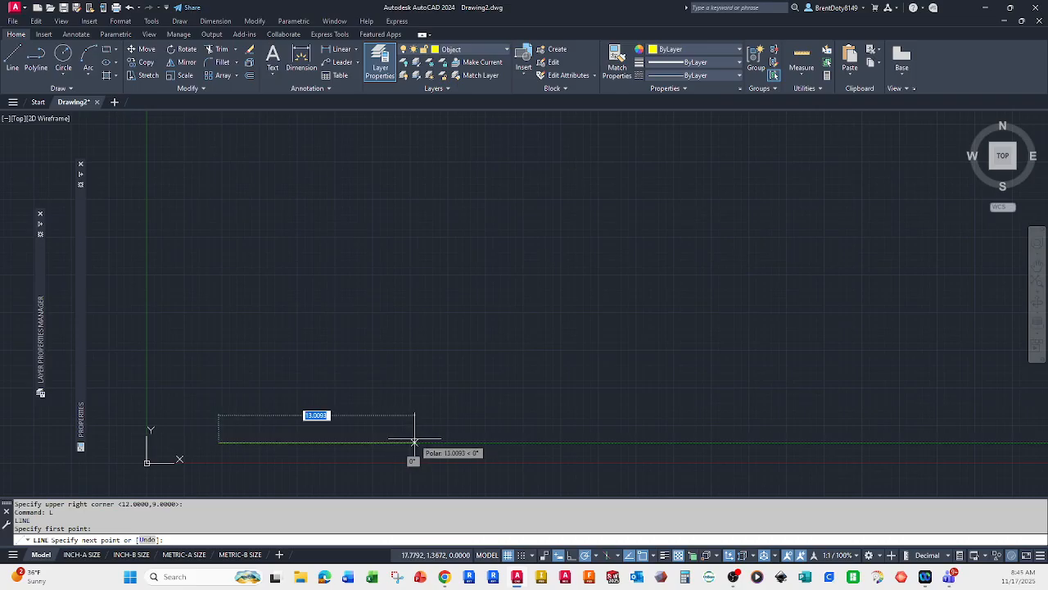
pyautogui.write('50')
pyautogui.press('Return')
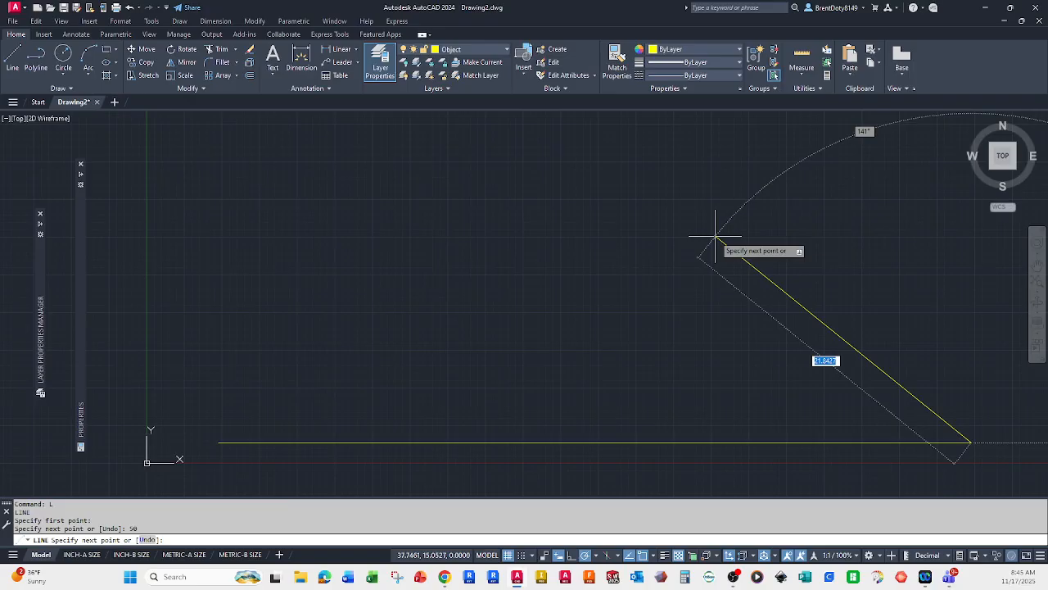
pyautogui.press('Return')
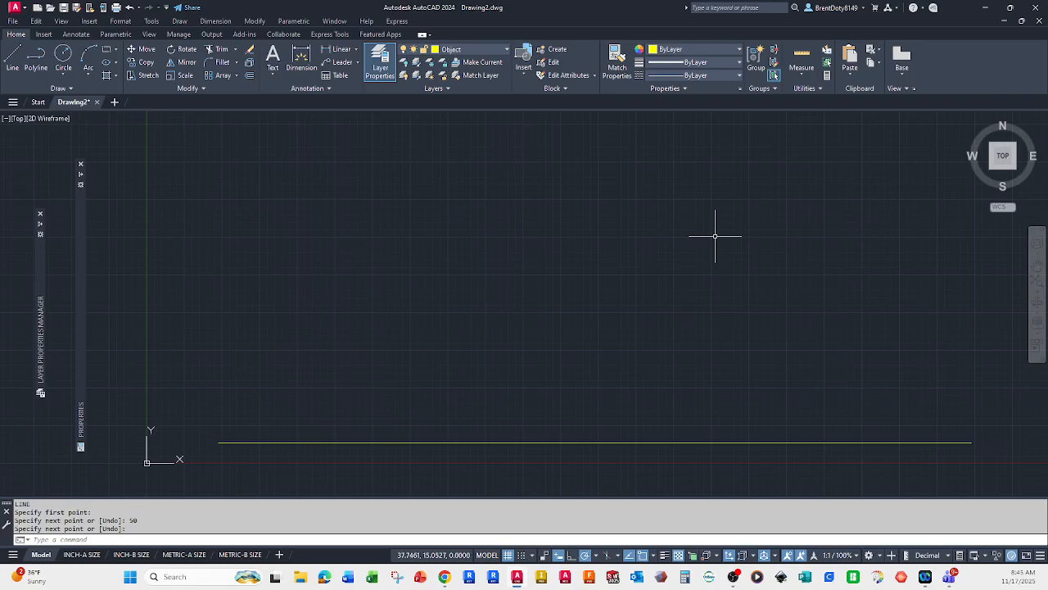
# Step: Set the model space limits with lower-left corner 0,0 and upper-right corner 150,150
pyautogui.write('limits')
pyautogui.press('Return')
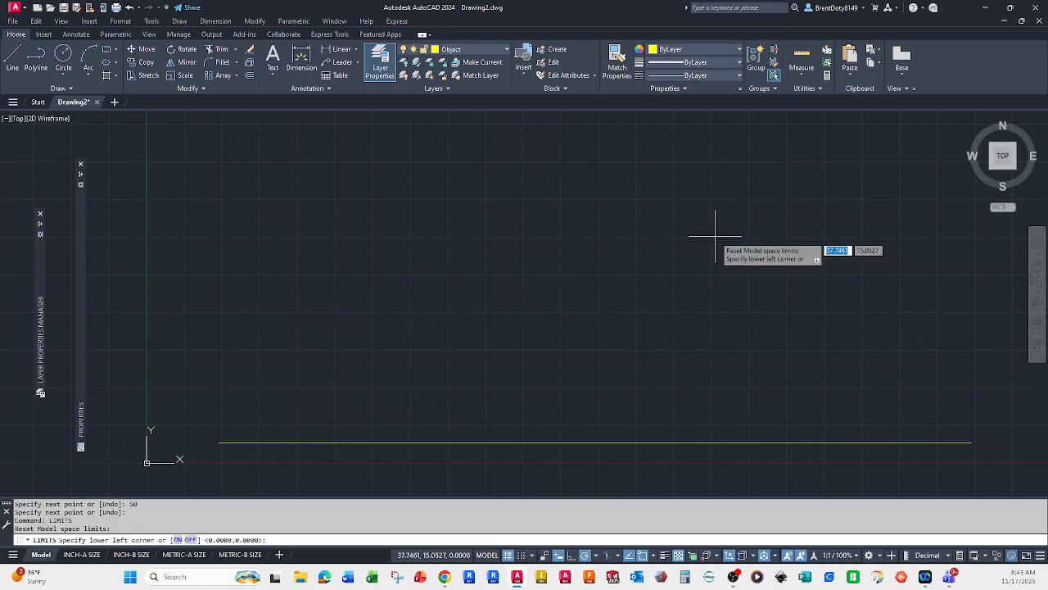
pyautogui.press('Return')
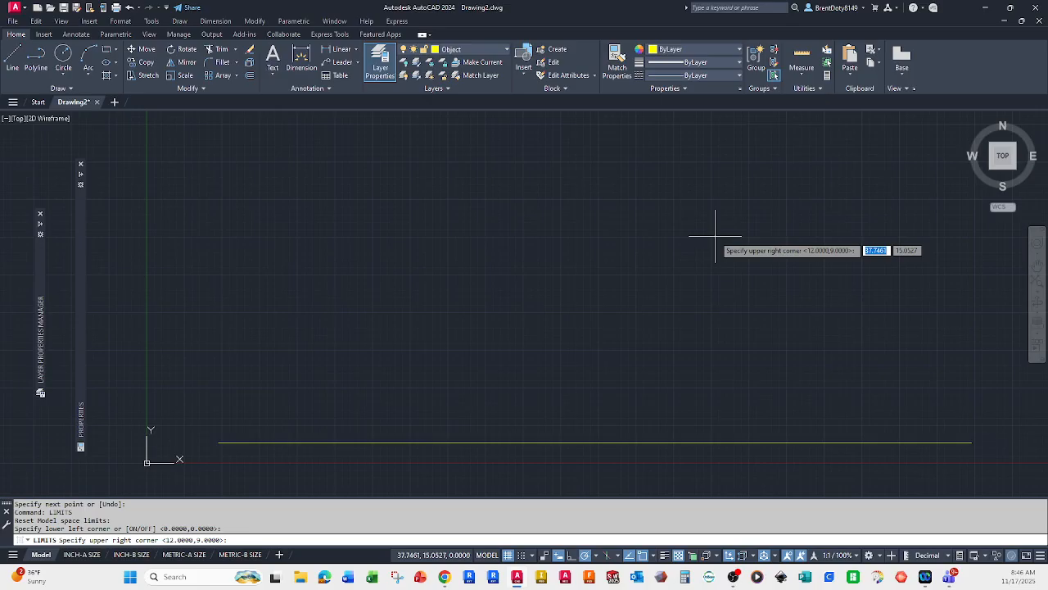
pyautogui.write('150')
pyautogui.press('Tab')
pyautogui.write('1')
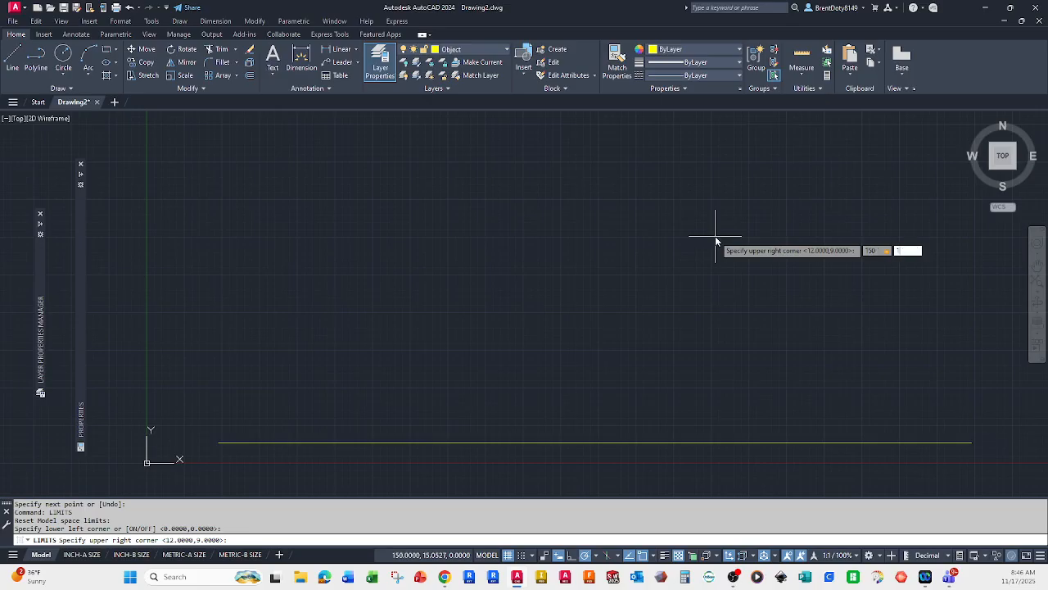
pyautogui.write('50')
pyautogui.press('Return')
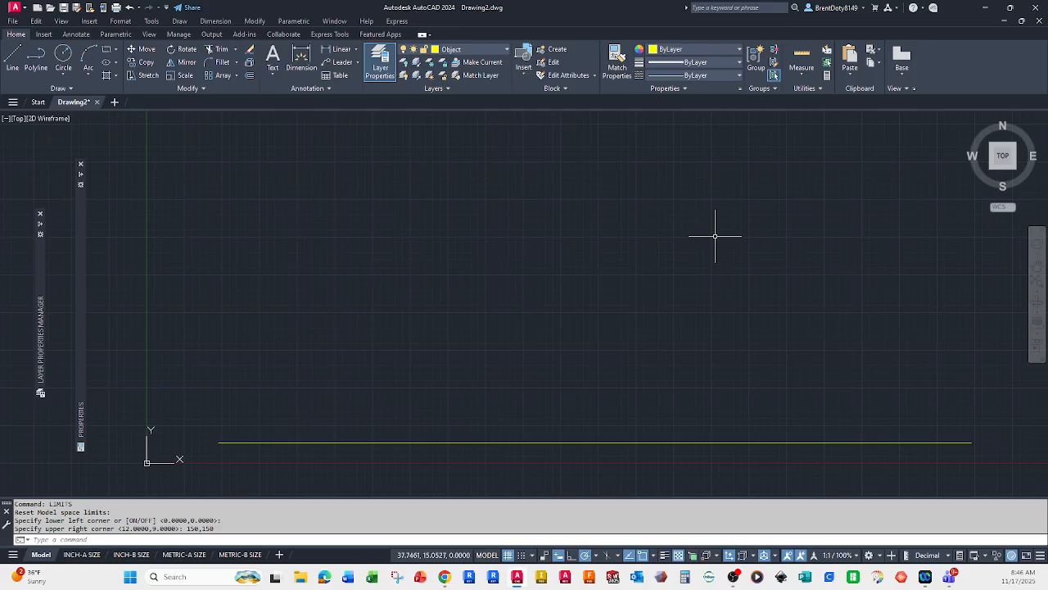
# Step: Repeat the Limits command to check both corners, accepting the stored values
pyautogui.press('Return')
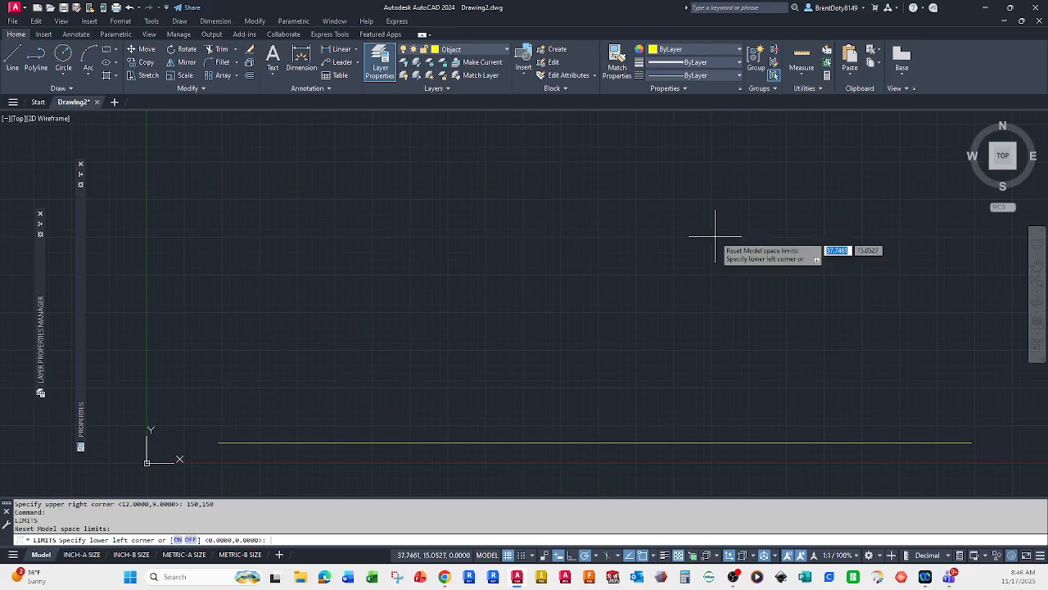
pyautogui.press('Return')
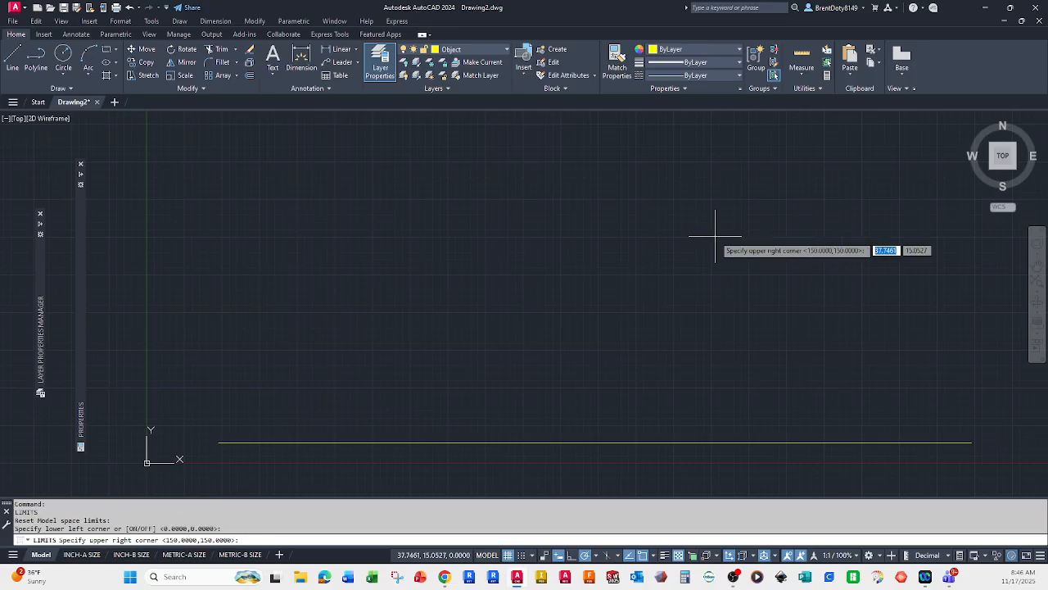
pyautogui.press('Return')
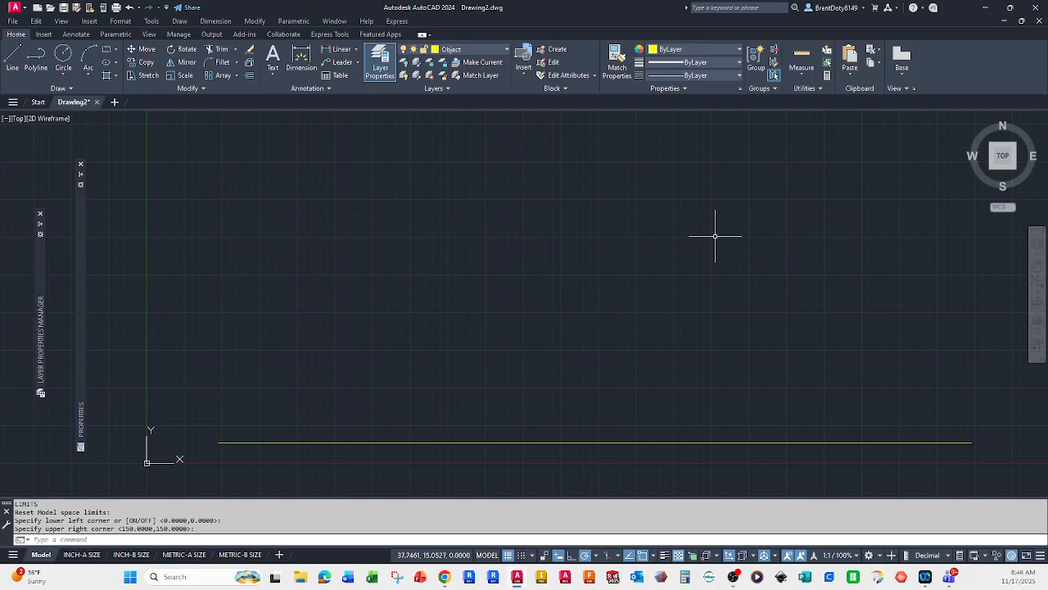
# Step: Zoom to the drawing's extents, and pull the view back to show the whole horizontal line together with the origin
pyautogui.write('z')
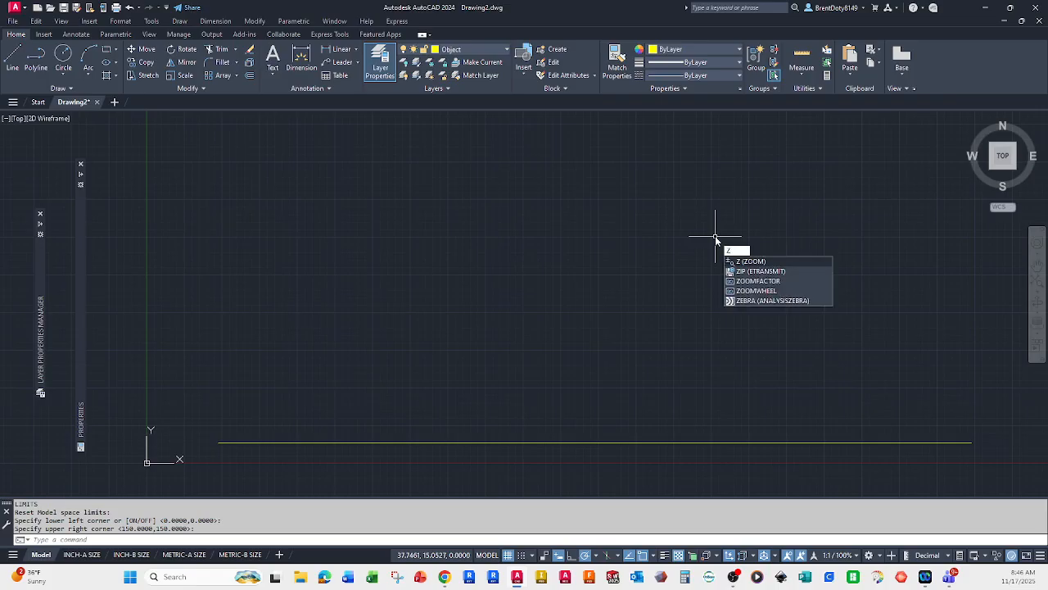
pyautogui.press('Return')
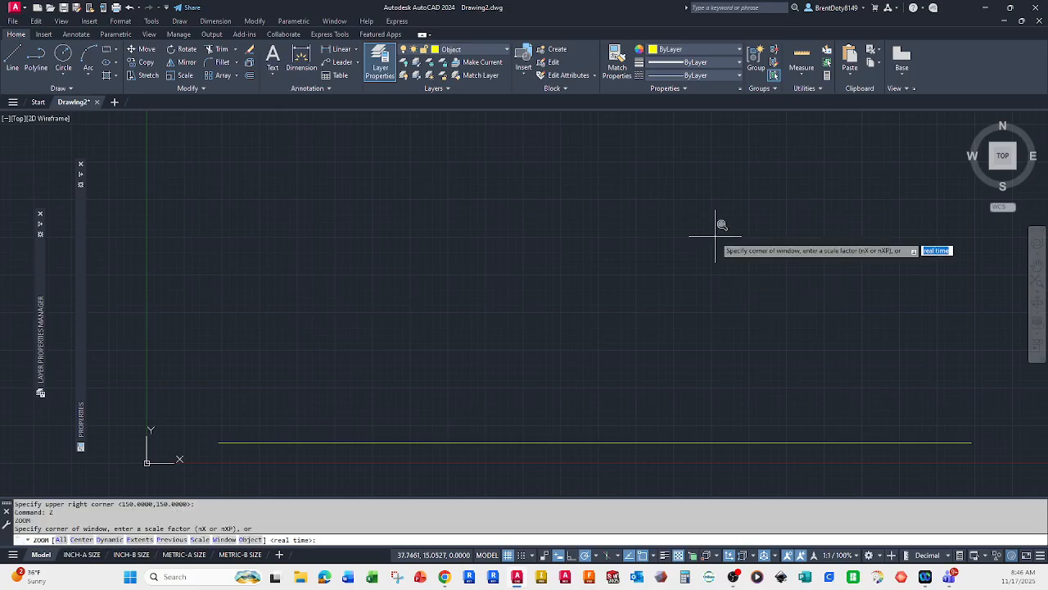
pyautogui.write('E')
pyautogui.press('Return')
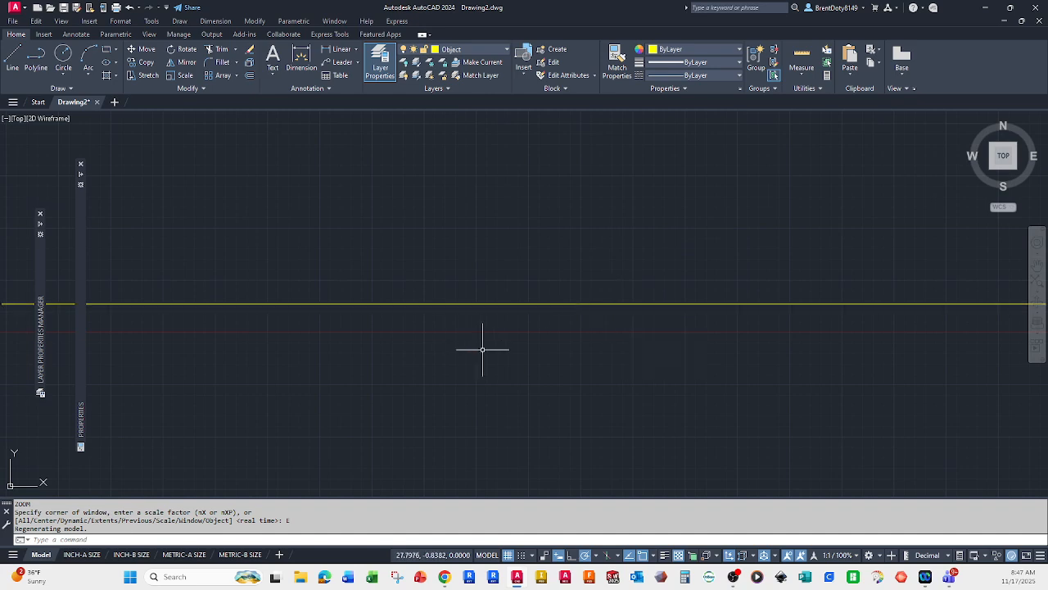
pyautogui.scroll(-2, 485, 352)
pyautogui.moveTo(510, 273); pyautogui.dragTo(487, 348, button='middle')
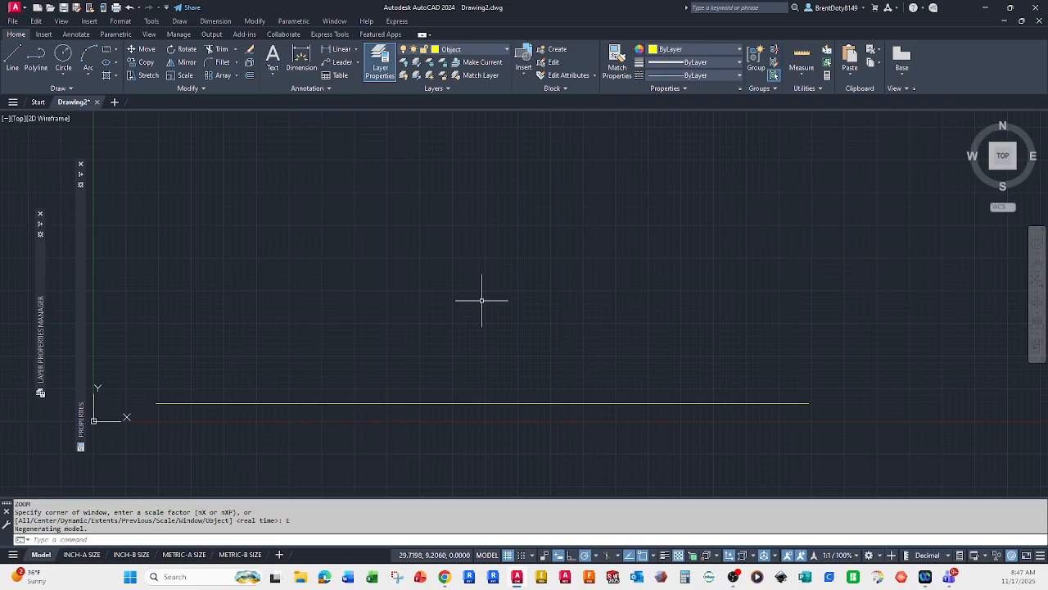
# Step: Run the Limits command again, accepting the stored 0,0 lower-left corner and 150,150 upper-right corner
pyautogui.write('LIMITS')
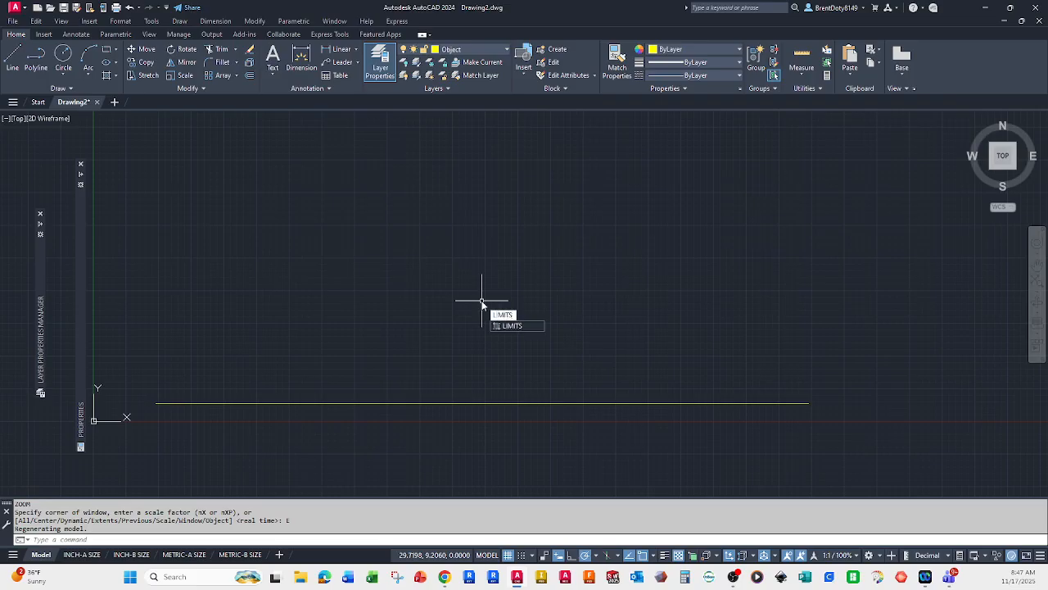
pyautogui.press('Return')
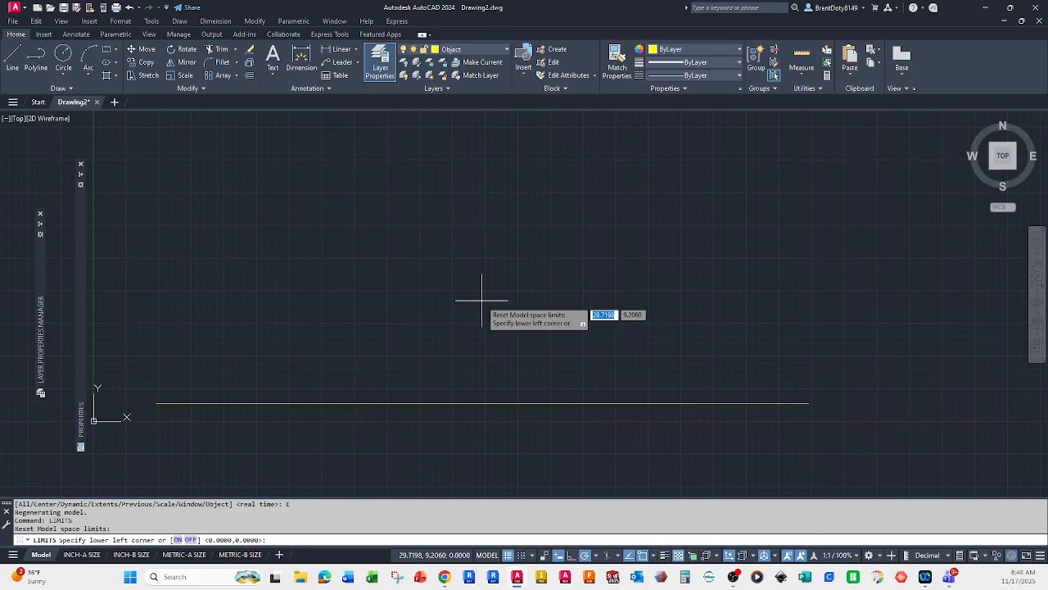
pyautogui.press('Return')
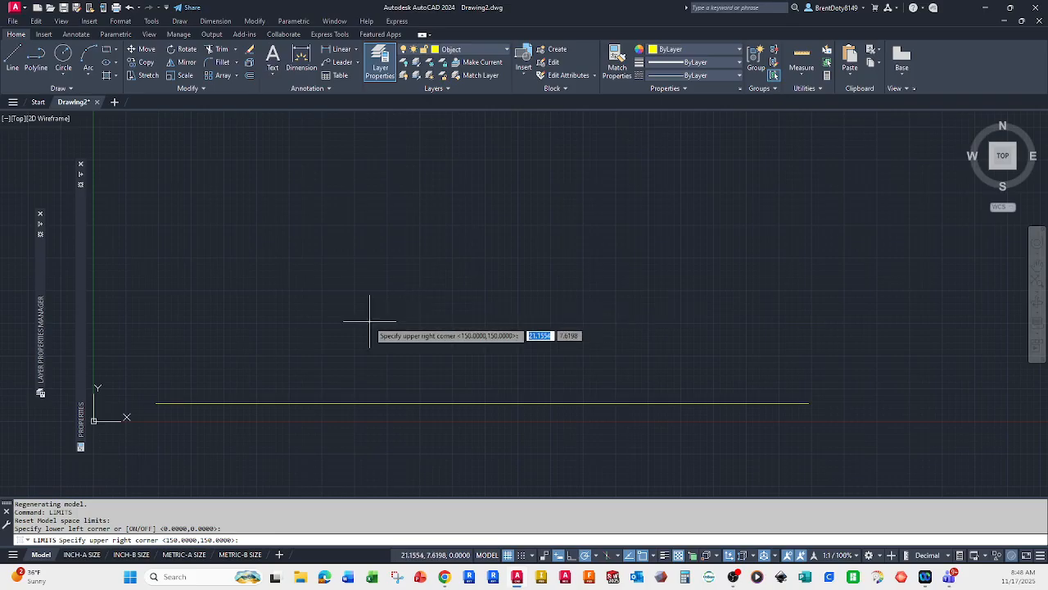
pyautogui.press('Return')
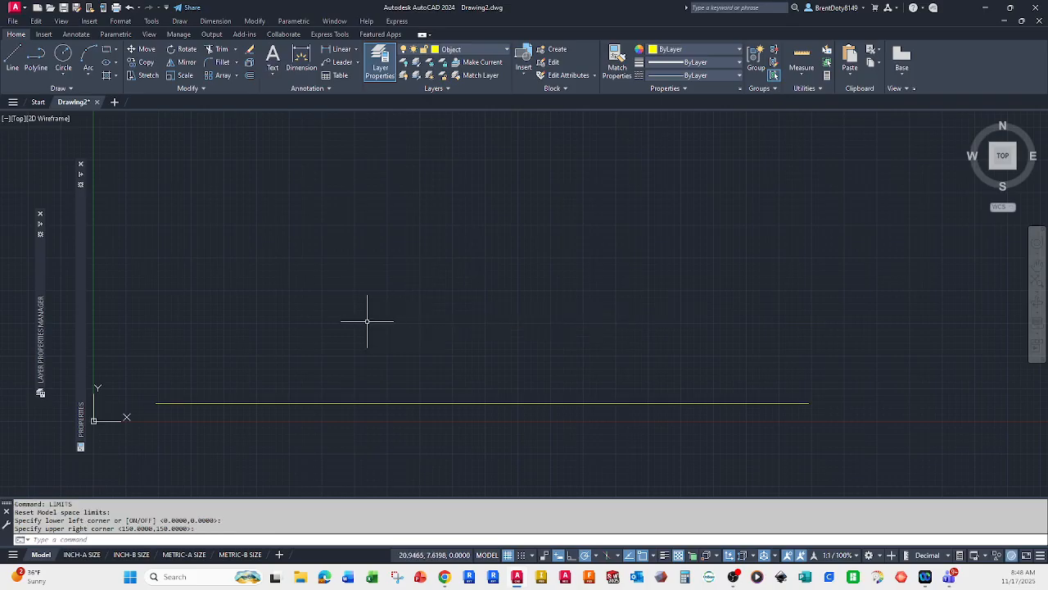
# Step: Zoom with the All option to fit the view to the full model space limits
pyautogui.write('z')
pyautogui.press('Return')
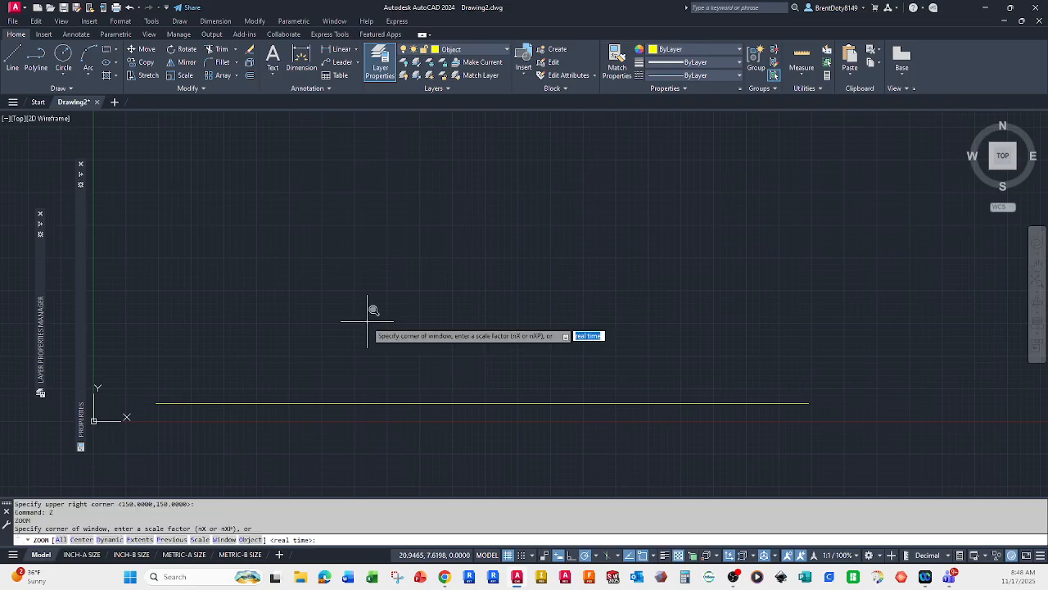
pyautogui.write('A')
pyautogui.press('Return')
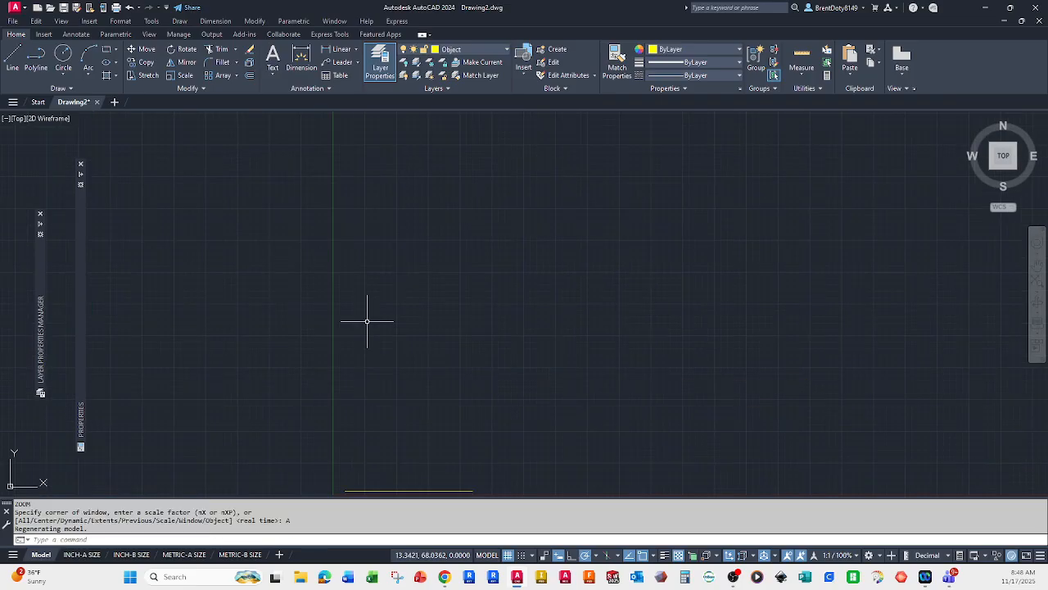